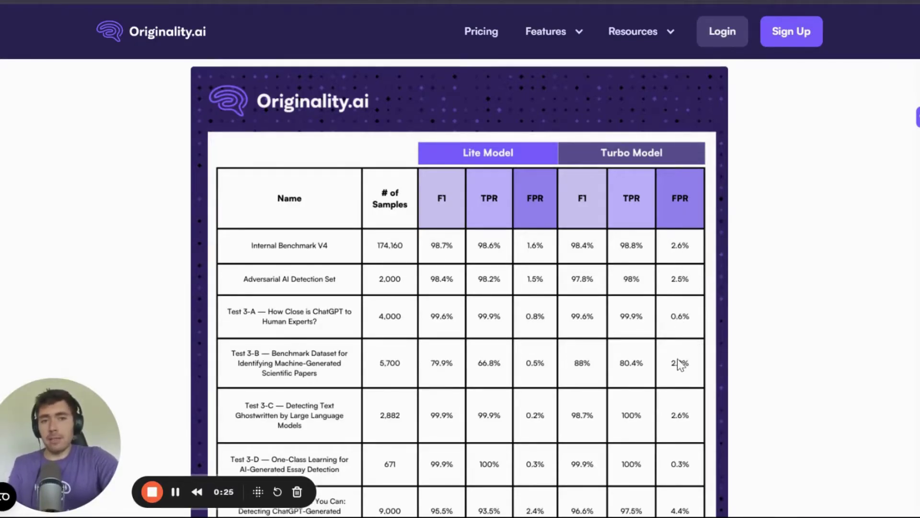
scroll(680, 364, down, 1)
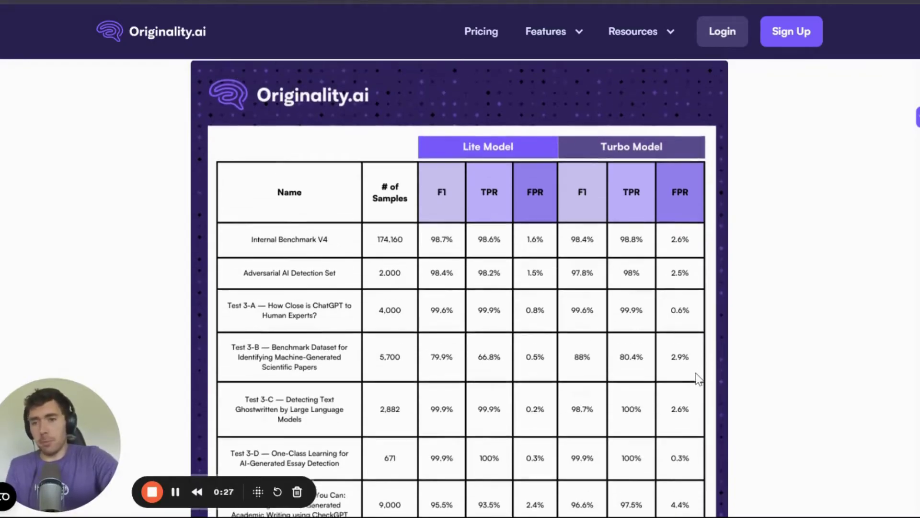
scroll(697, 380, down, 1)
scroll(698, 379, down, 1)
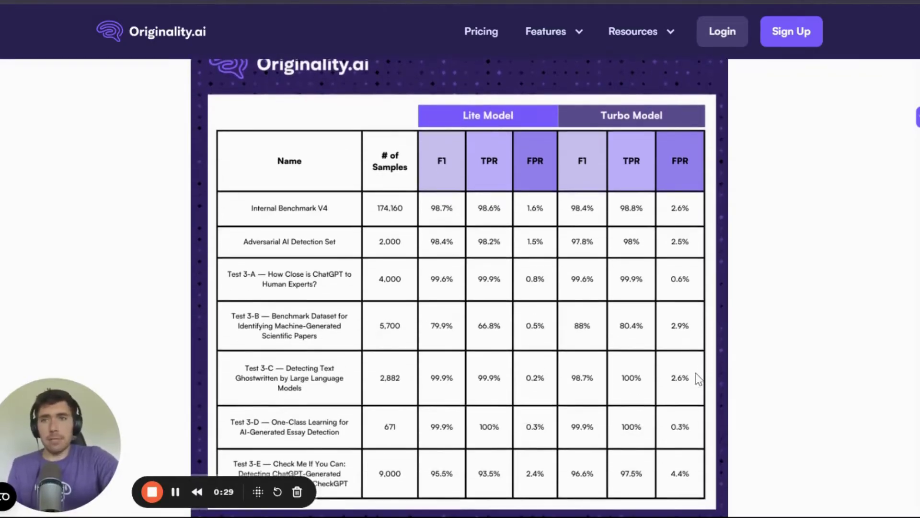
- Return to the top of the page to view the essay's 94% Likely original Lite result
key(Home)
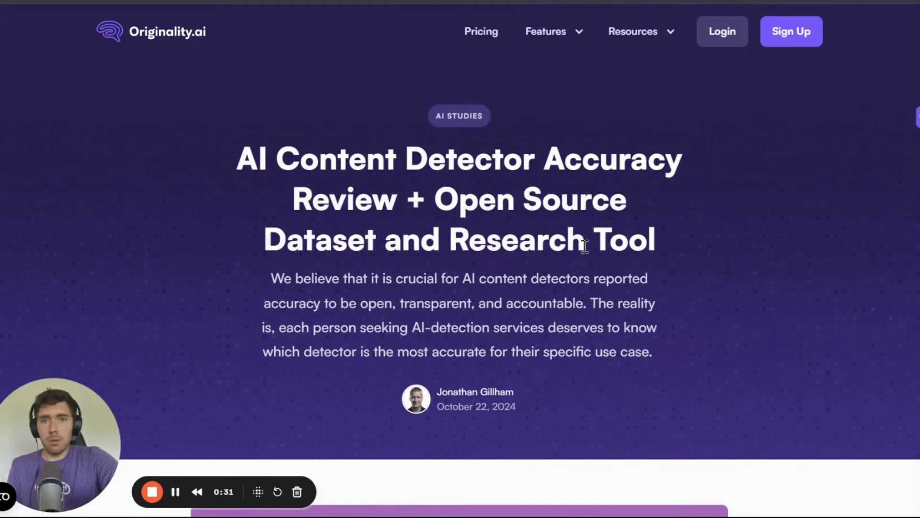
scroll(609, 203, down, 15)
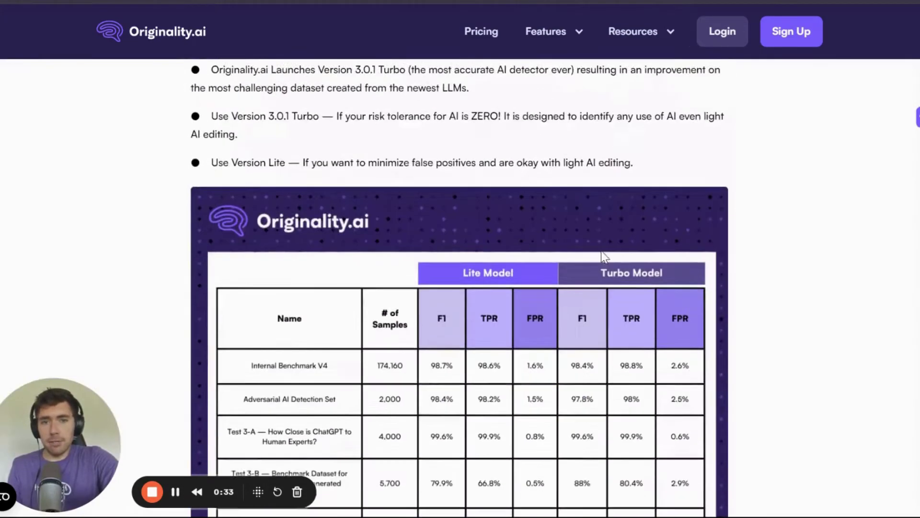
scroll(601, 251, down, 5)
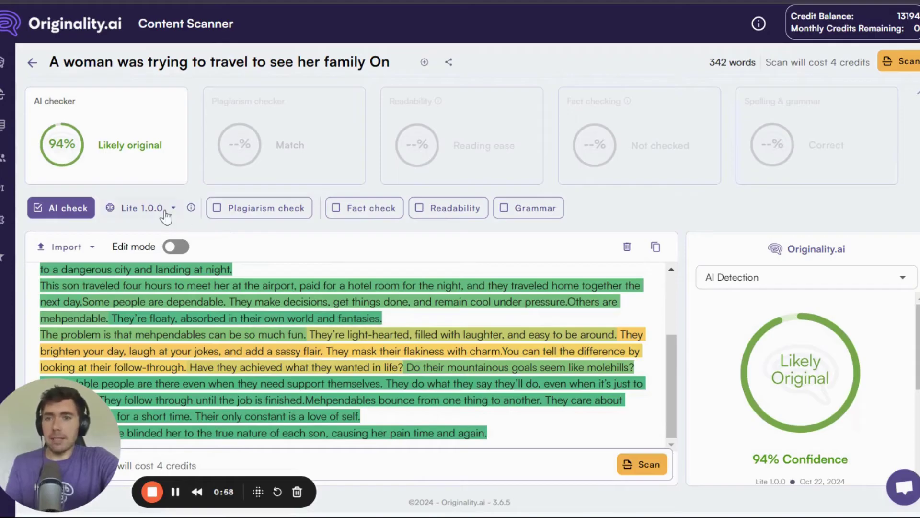
- Switch the detection model to Turbo 3.0.1 and rescan the 342-word essay
click(143, 208)
click(144, 264)
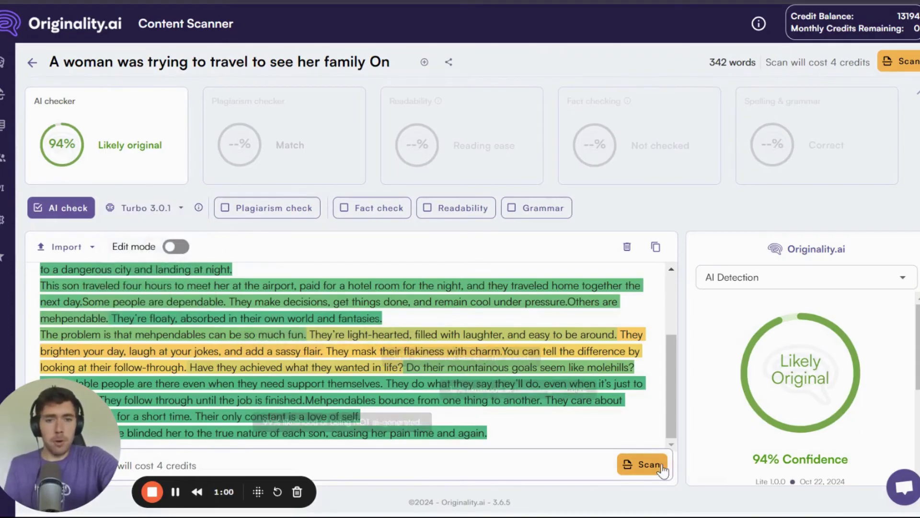
click(642, 464)
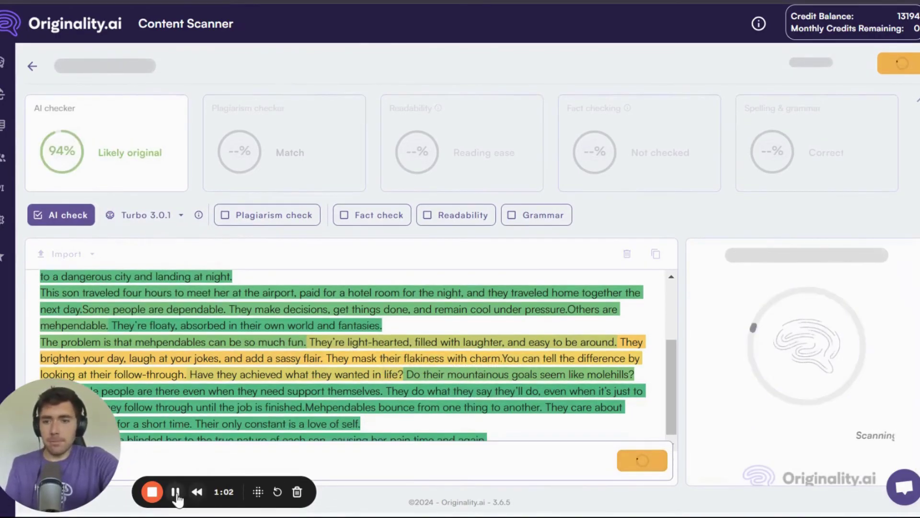